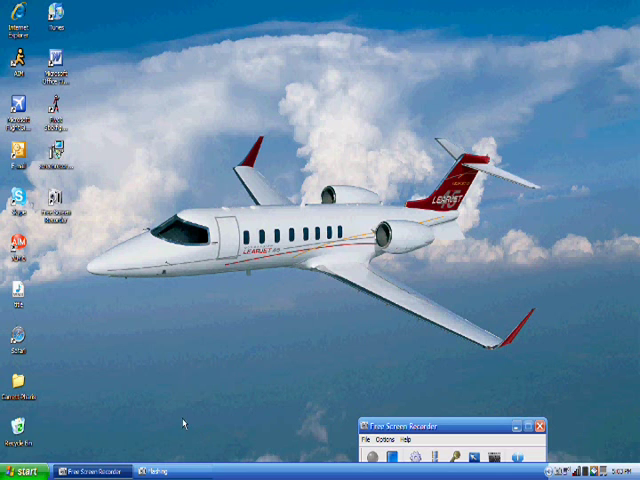
Open the Start menu, dismiss it, then open it again
left_click(36, 473)
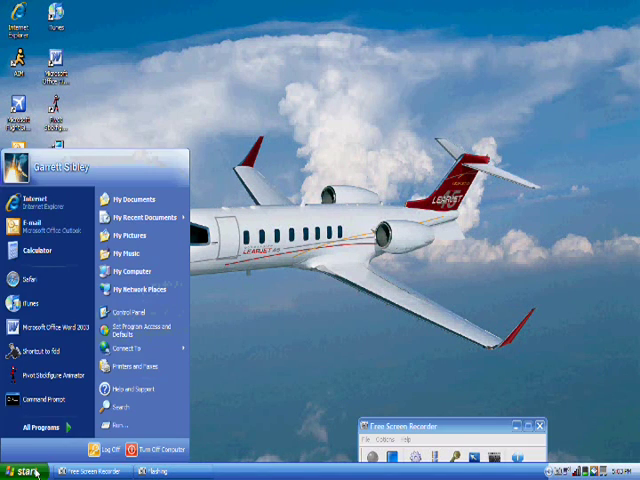
left_click(37, 473)
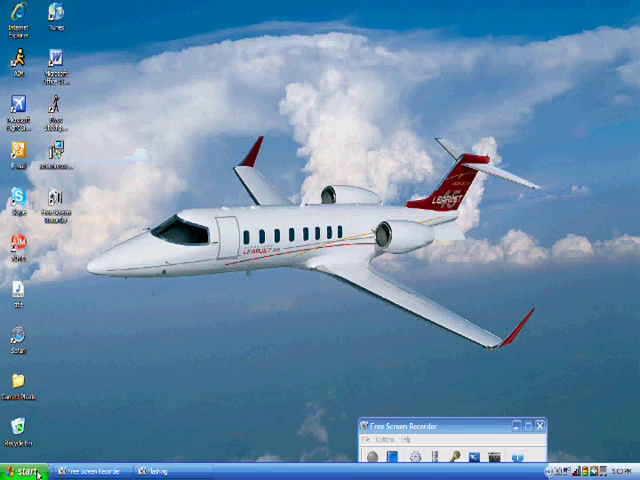
left_click(37, 473)
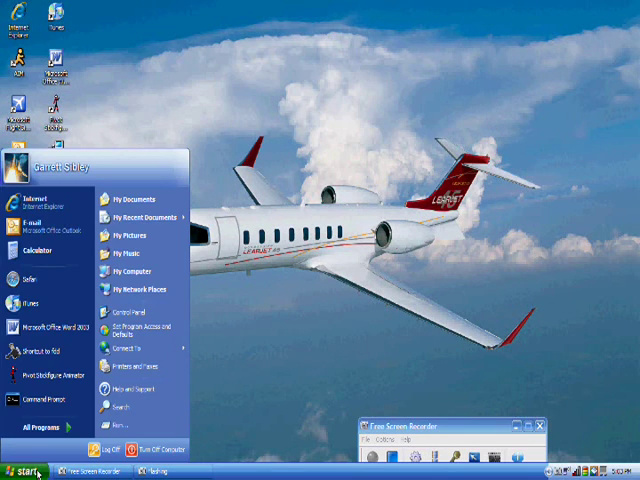
Launch the Telnet client by running 'telnet' from the Run dialog
left_click(108, 426)
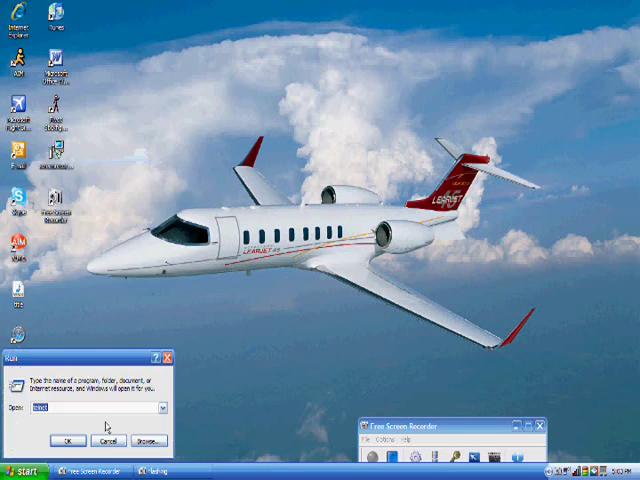
key("BackSpace")
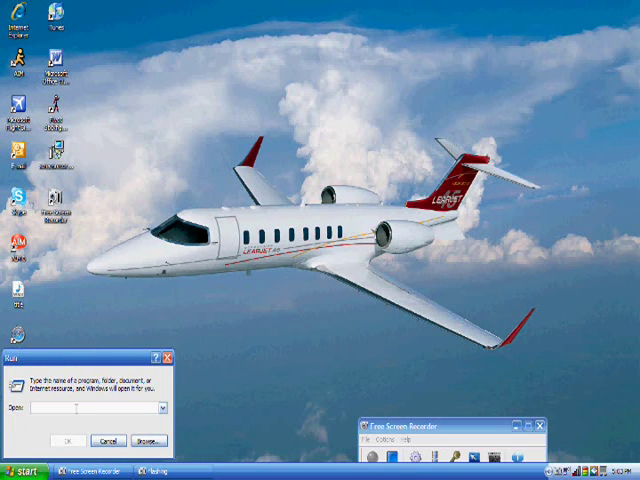
type("teln")
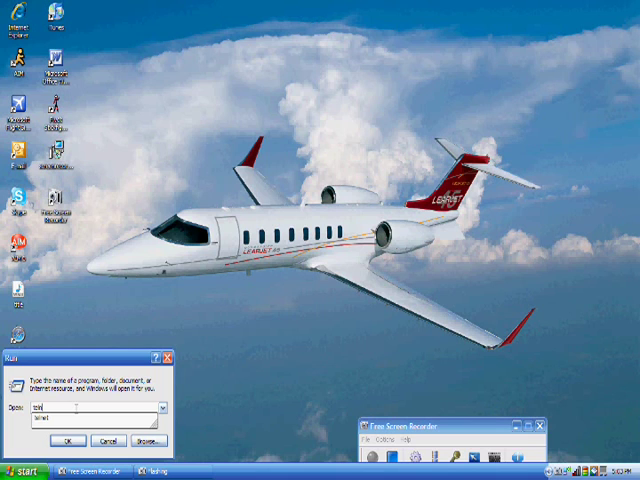
type("et")
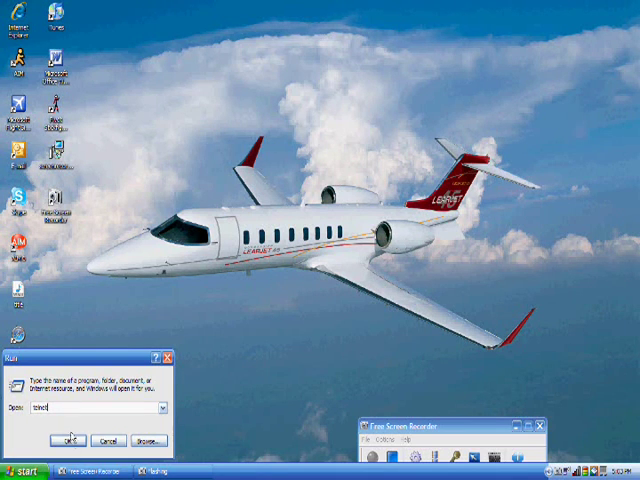
left_click(70, 442)
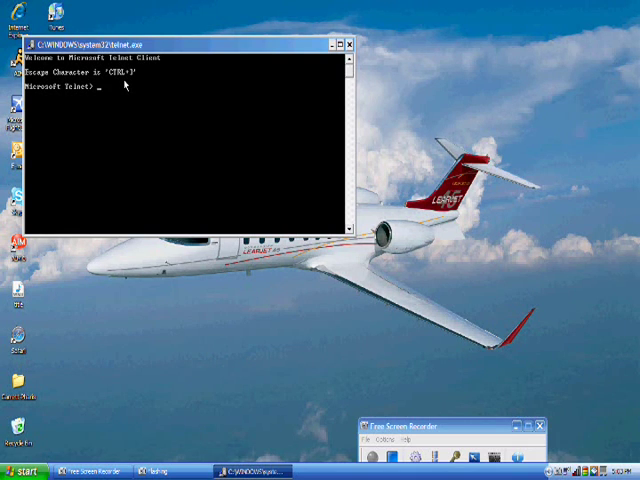
type("o")
Submit the 'o' (open) command at the Microsoft Telnet> prompt
key("Return")
type("t")
type("owel.")
type("bl")
type("i")
type("nken")
type("li")
type("ghts")
type(".")
type("nl")
Connect to towel.blinkenlights.nl to start the ASCII Star Wars animation
key("Return")
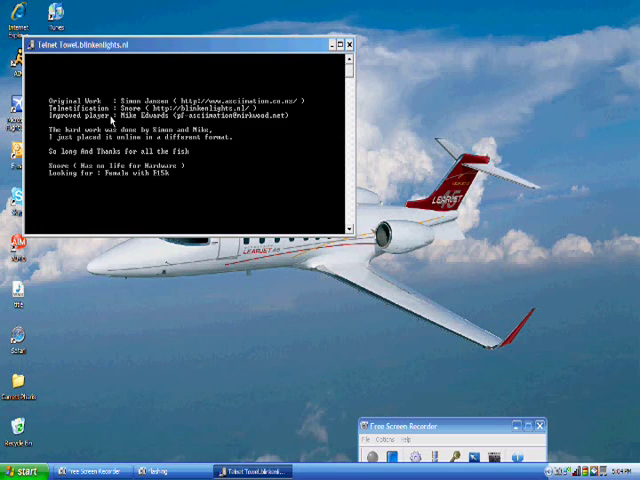